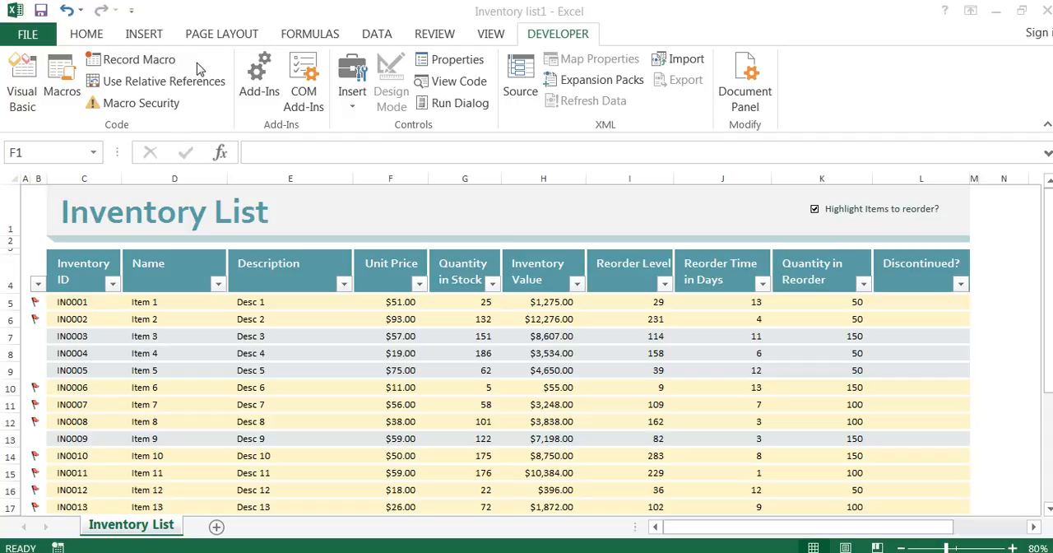
Check in the ribbon customization options that the Developer main tab is enabled
click(94, 37)
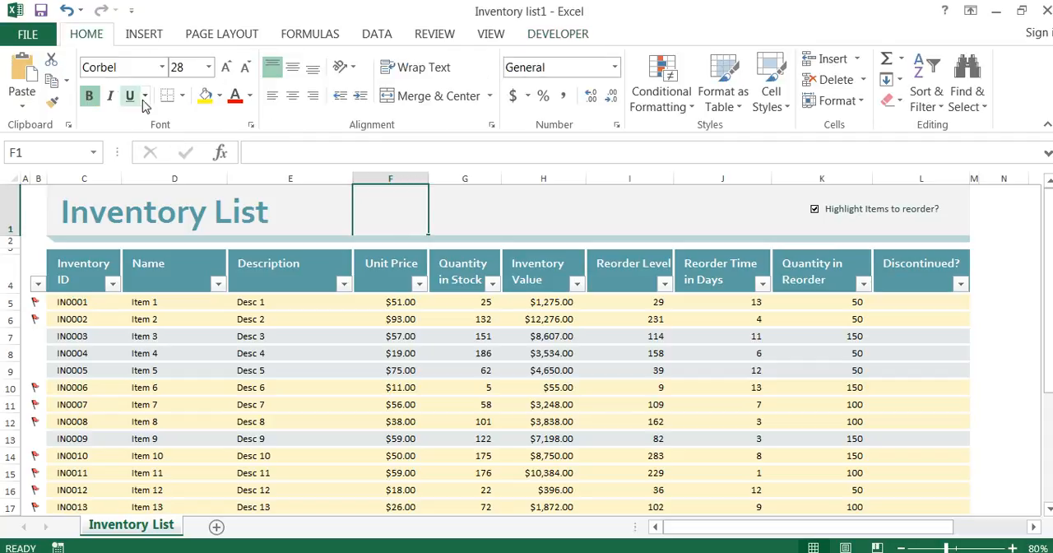
click(581, 36)
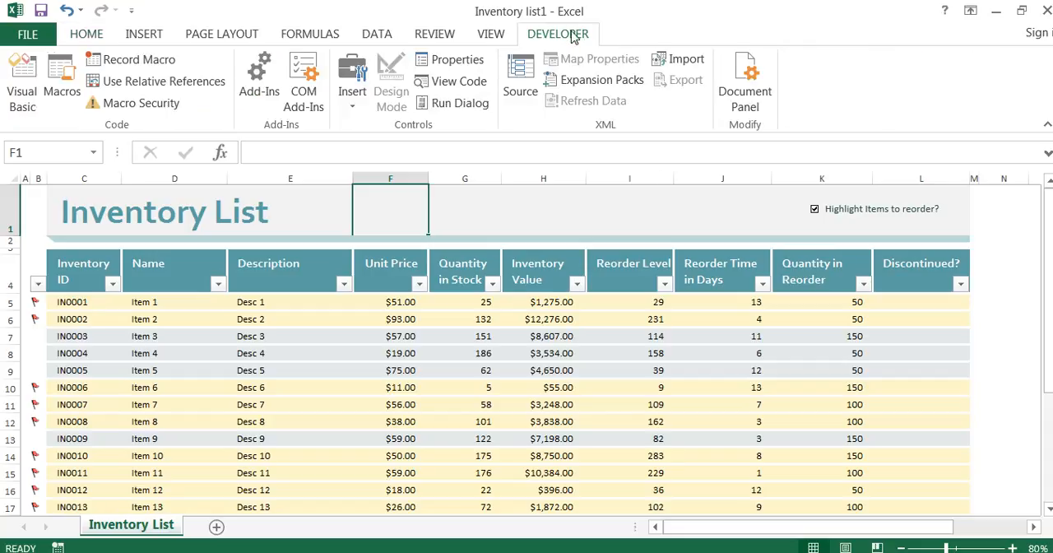
click(41, 38)
click(23, 433)
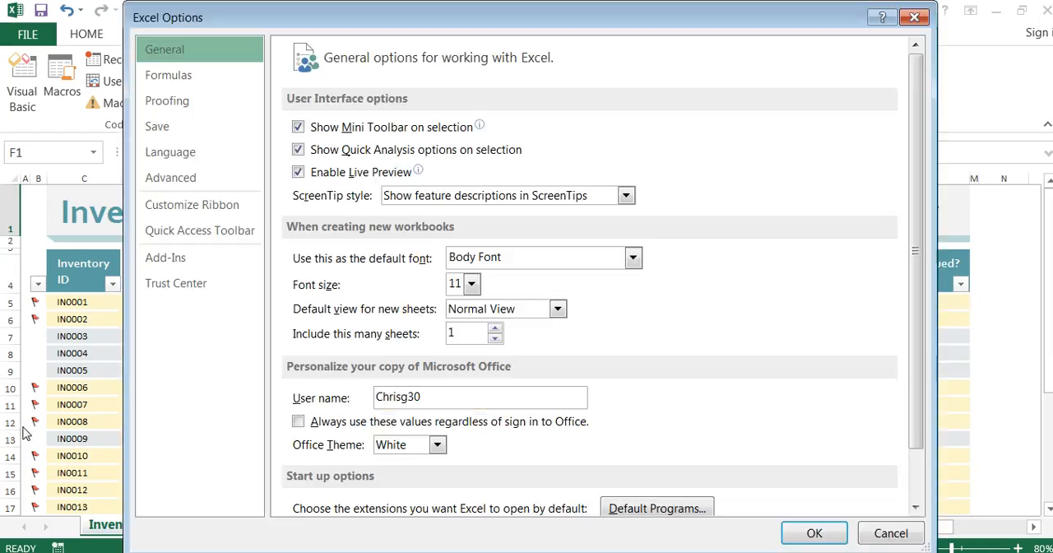
click(223, 211)
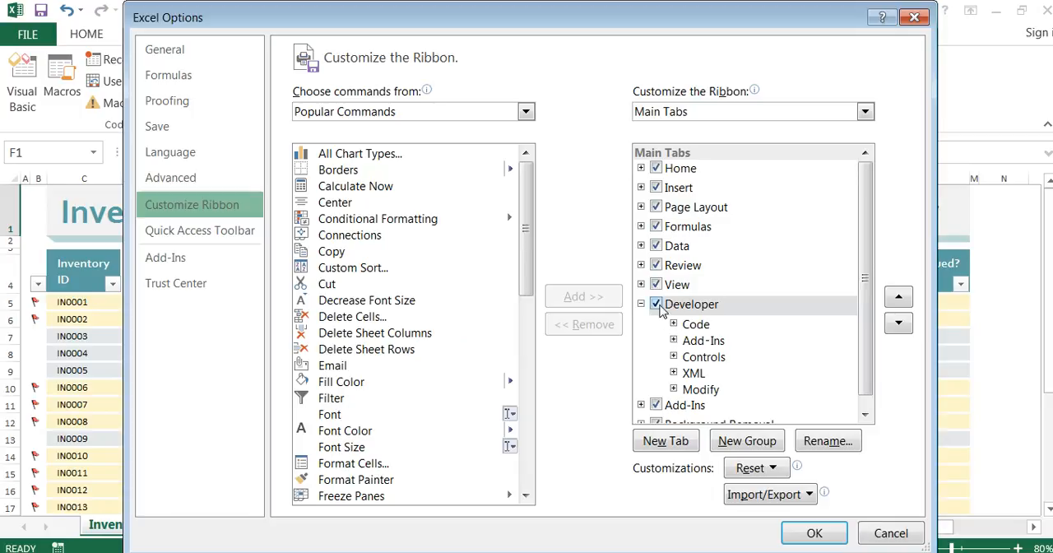
click(812, 533)
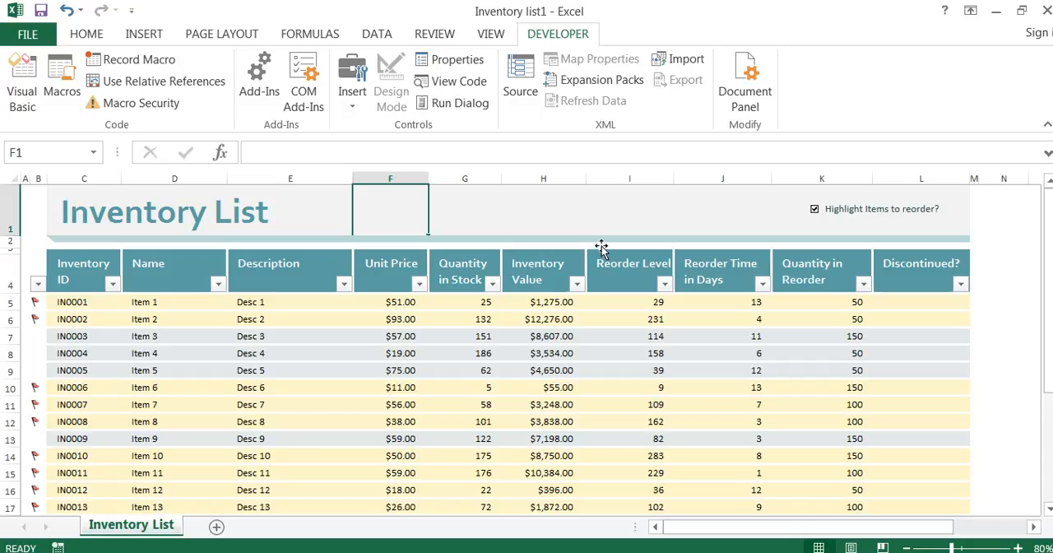
Clear the unit prices in F5:F20, and undo the deletion
scroll(606, 242, down, 1)
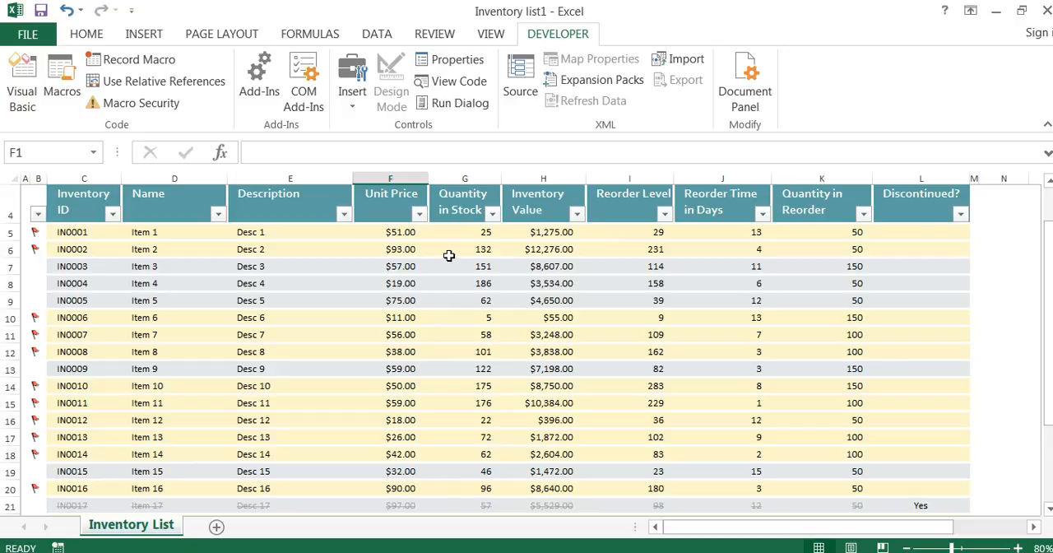
drag(403, 232, 401, 492)
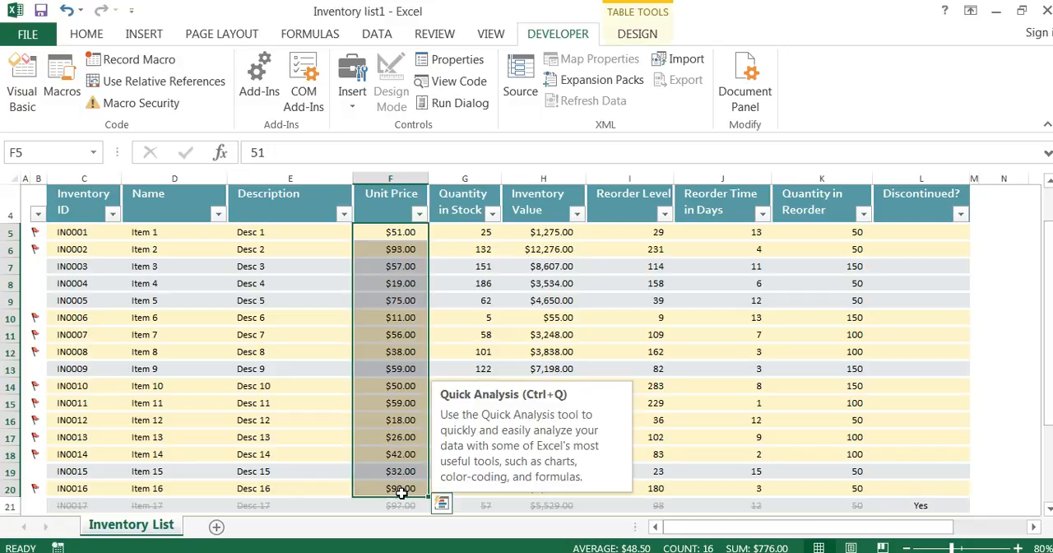
key(Delete)
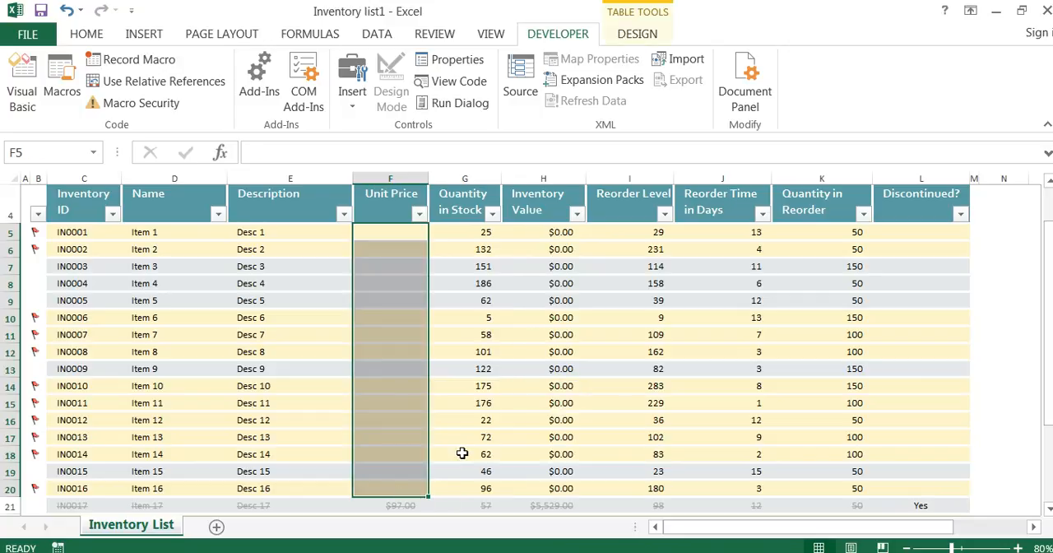
key(ctrl+z)
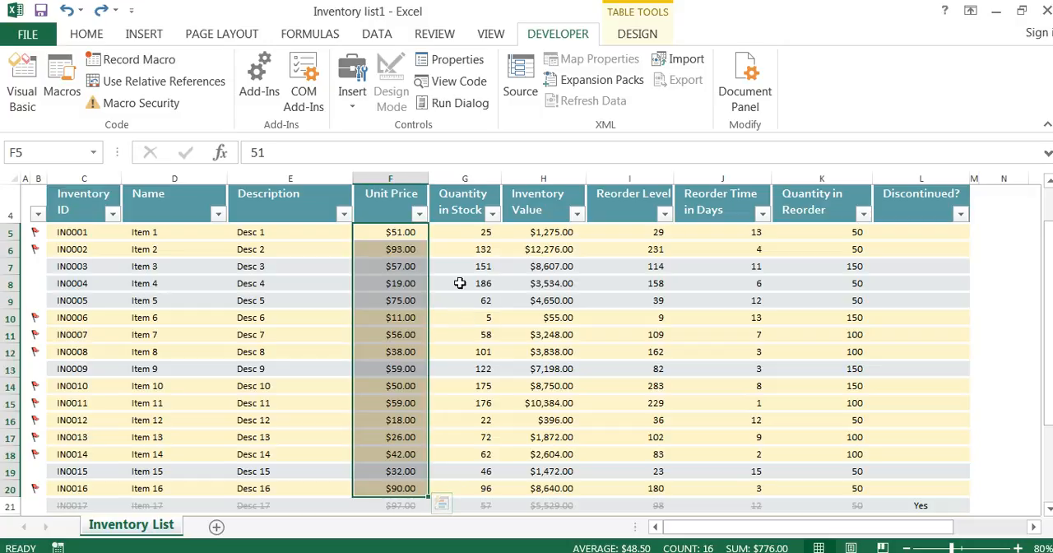
click(463, 283)
scroll(452, 296, up, 1)
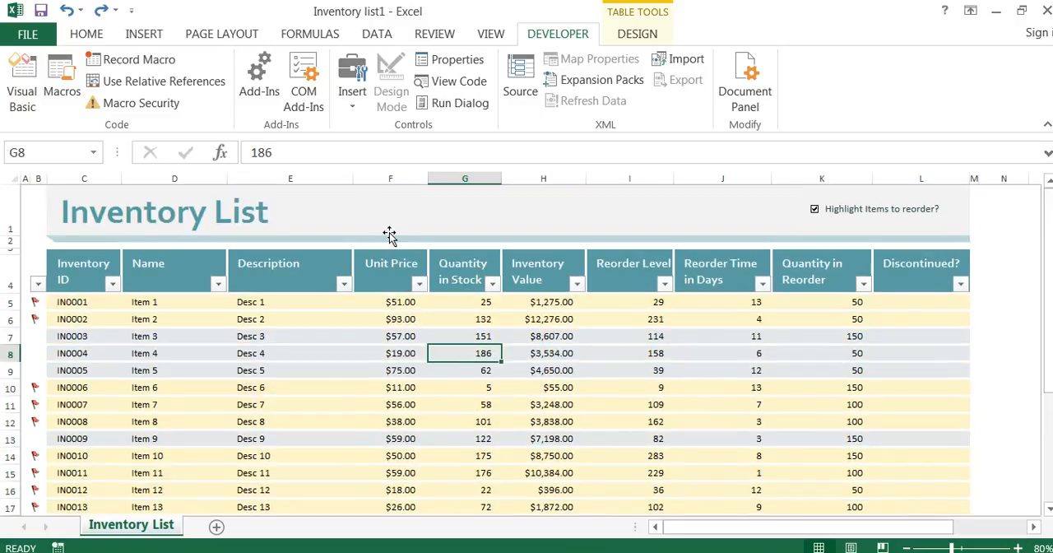
Start recording a macro named Clear_Column, stored in this workbook
scroll(389, 233, down, 1)
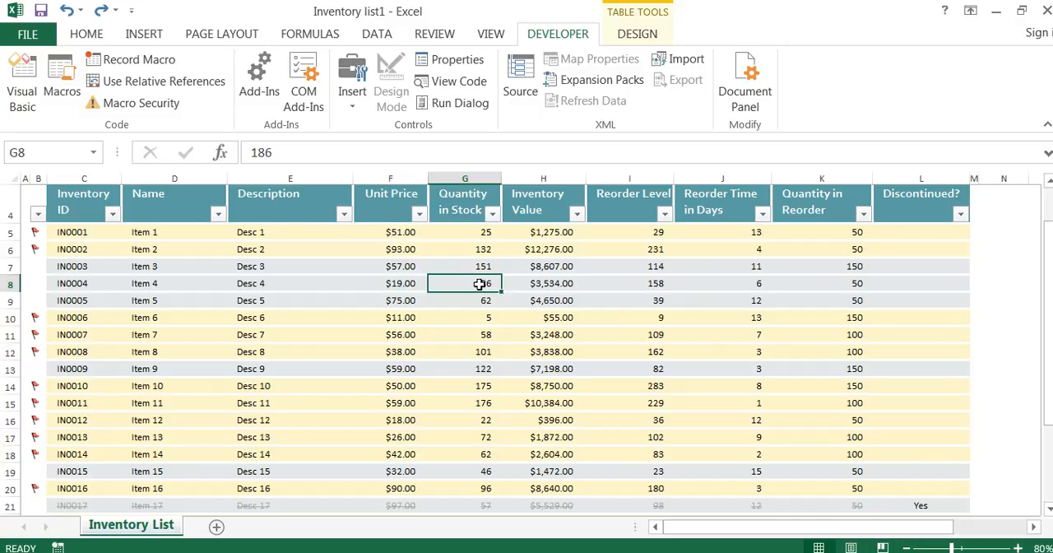
click(140, 64)
drag(409, 163, 355, 169)
text(Clear_Column)
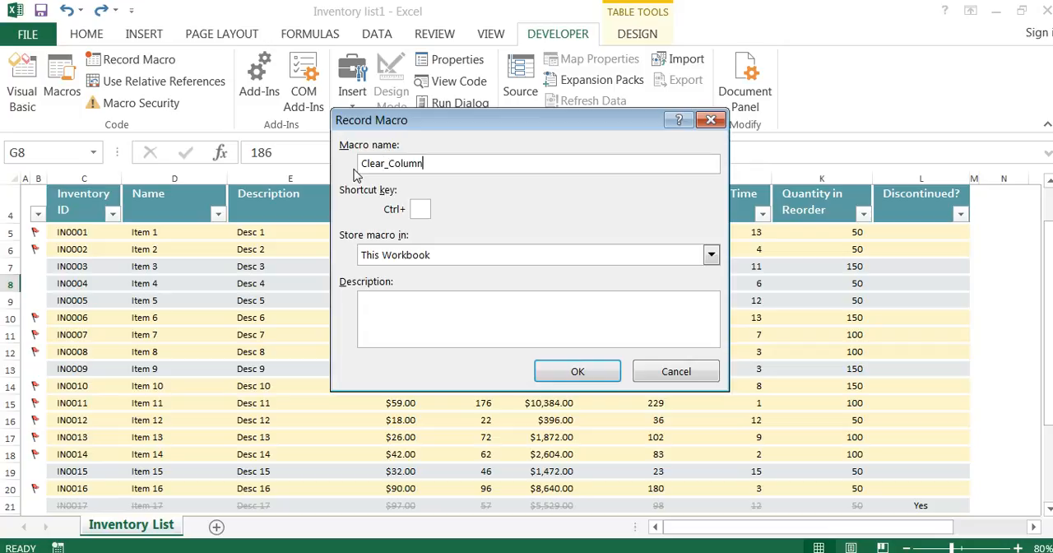
click(578, 373)
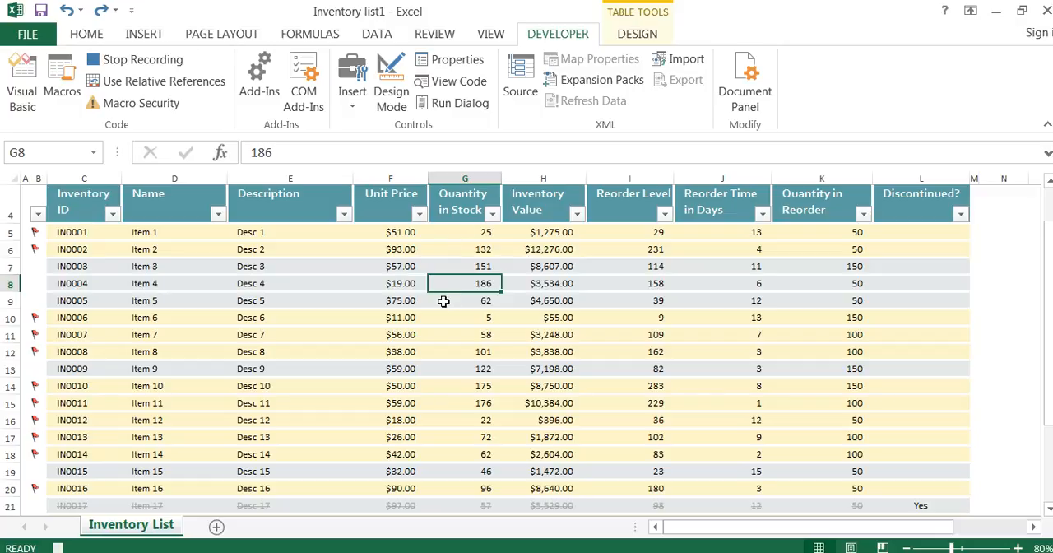
Clear all the unit prices in F5:F29 and select cell G7 as the recorded actions
drag(400, 233, 402, 464)
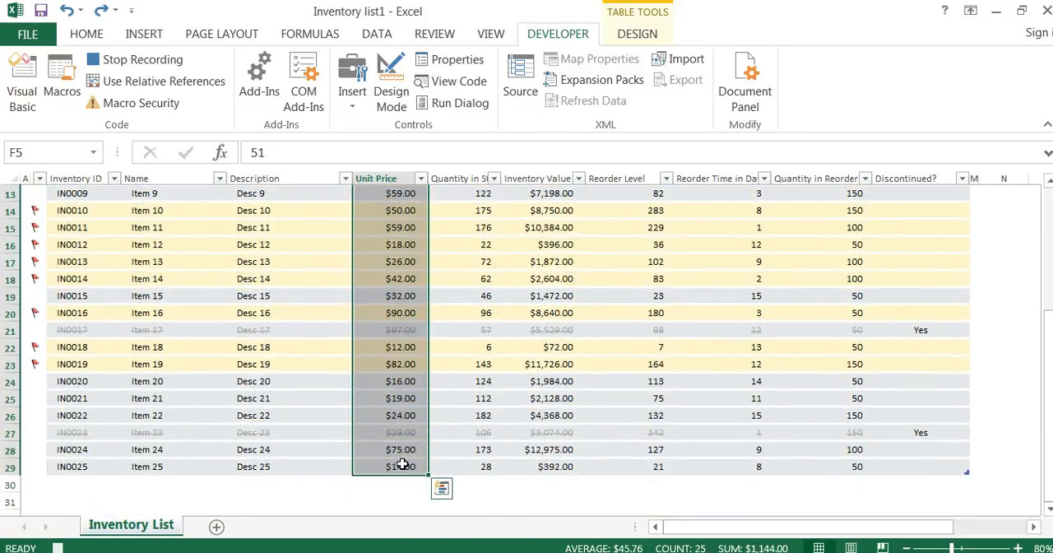
key(Delete)
scroll(402, 465, up, 5)
click(455, 339)
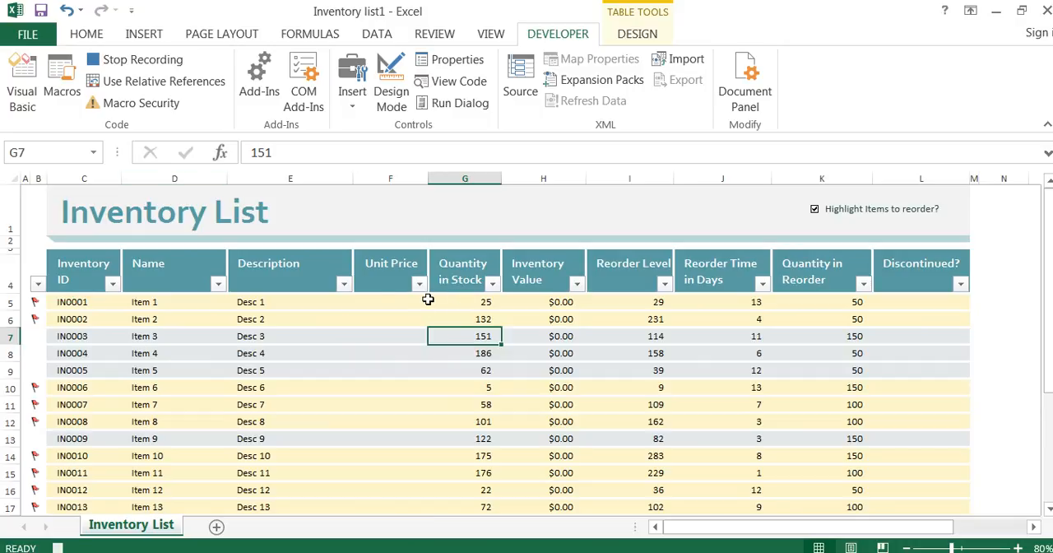
Stop recording the macro and look it up in the list of available macros
click(118, 71)
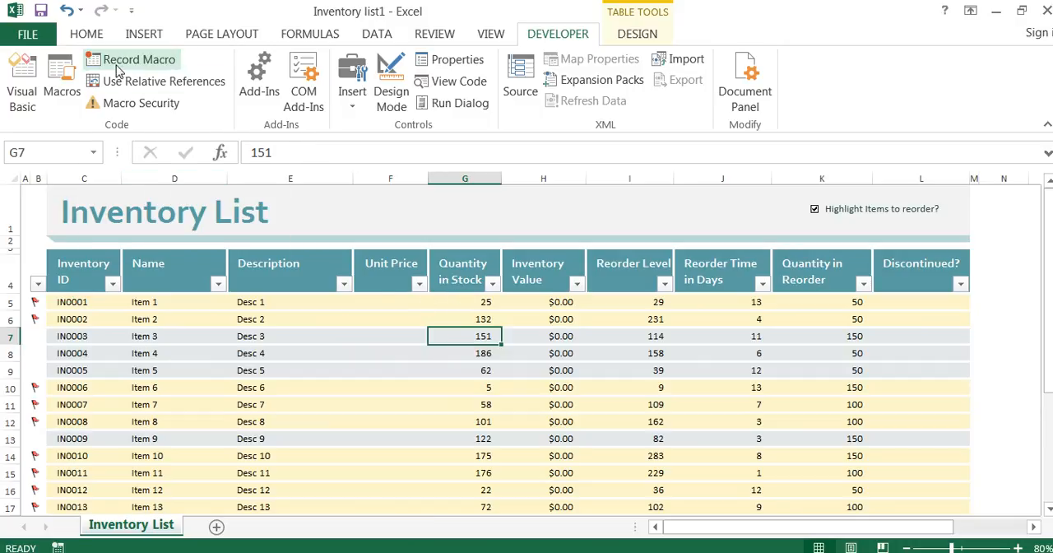
click(57, 78)
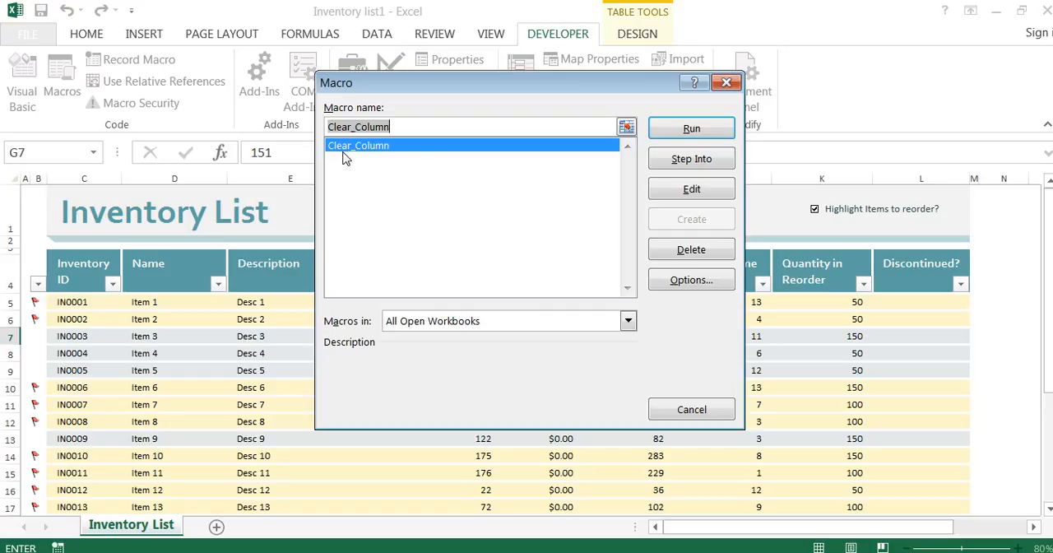
click(713, 411)
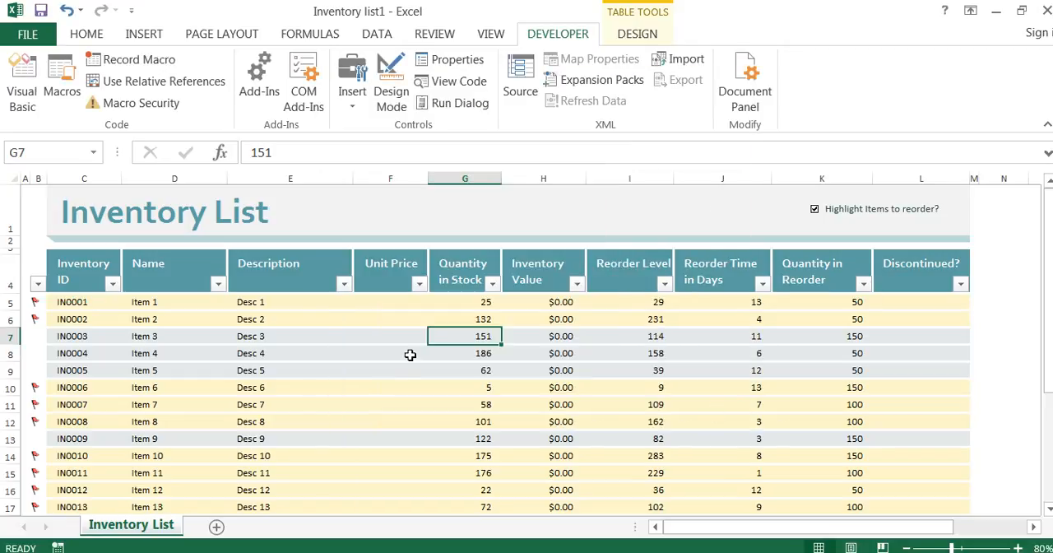
Enter test unit prices: 4423 in F5, 242424 in F8, 2424242 in F13, 2 in F15, 234 in F16 and 242 in F10
click(411, 355)
click(392, 303)
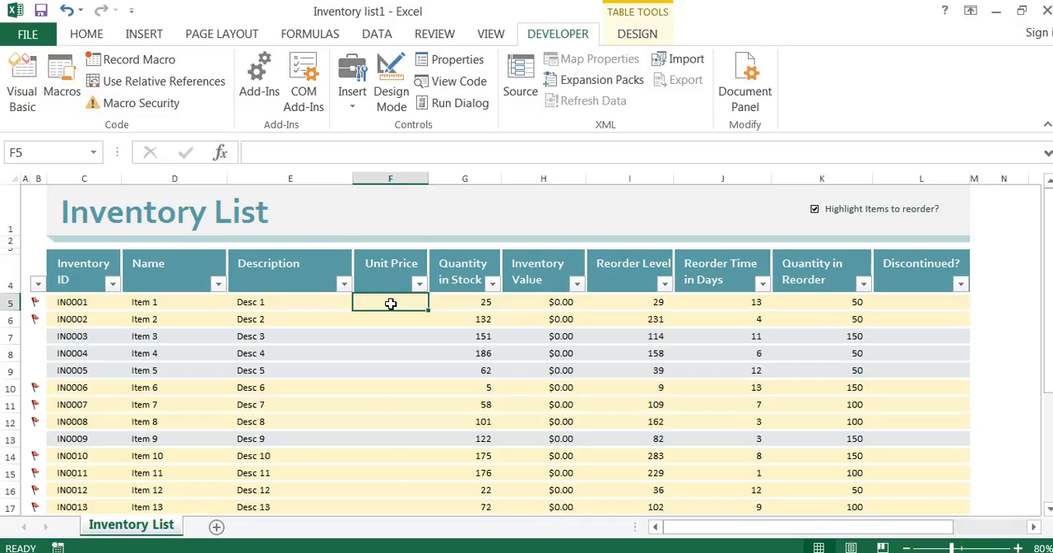
text(4423)
click(406, 353)
text(242424)
click(411, 438)
text(2424242)
click(402, 473)
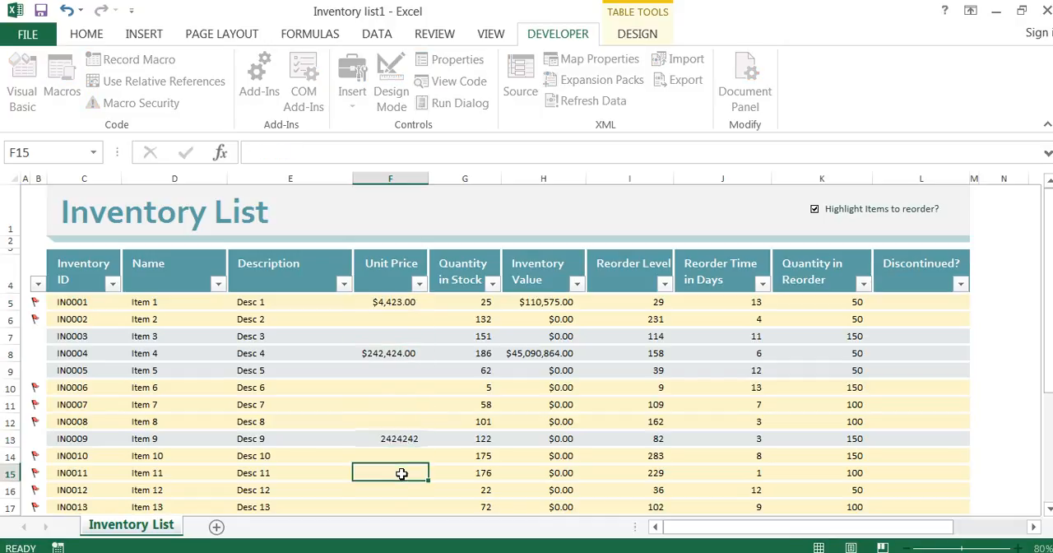
text(2)
click(401, 489)
text(234)
click(402, 387)
text(242)
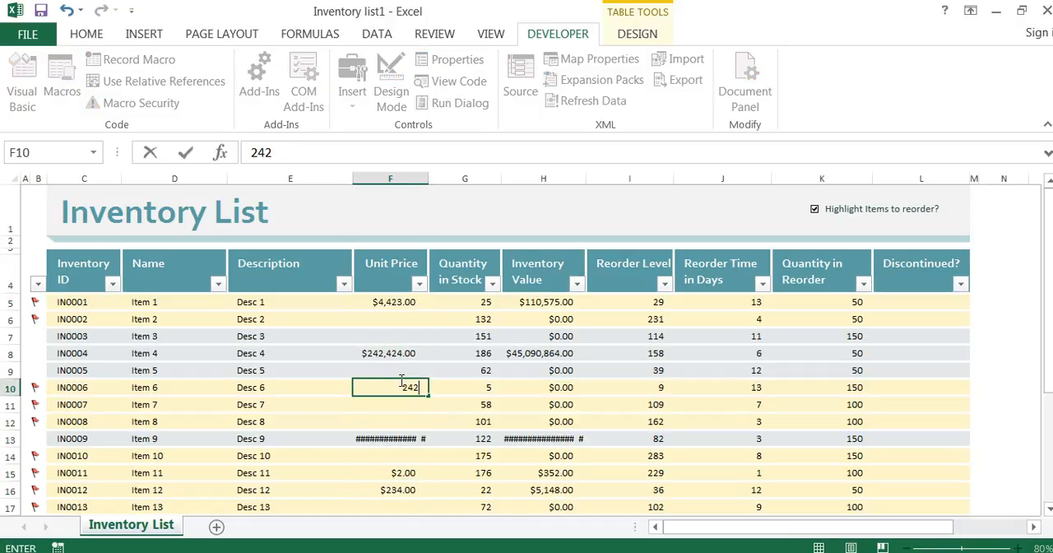
click(454, 387)
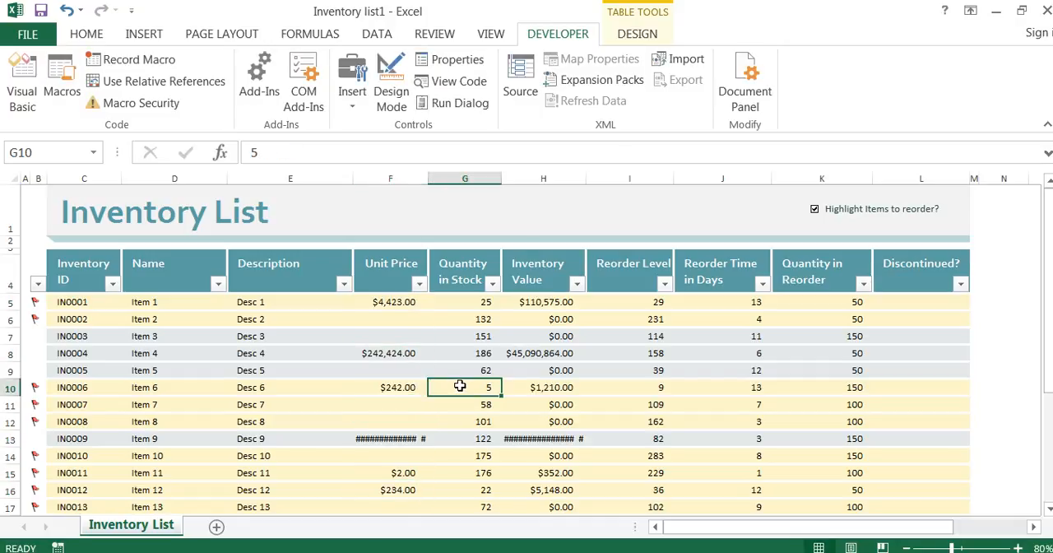
Run the Clear_Column macro and look over the Unit Price column
click(73, 88)
click(364, 146)
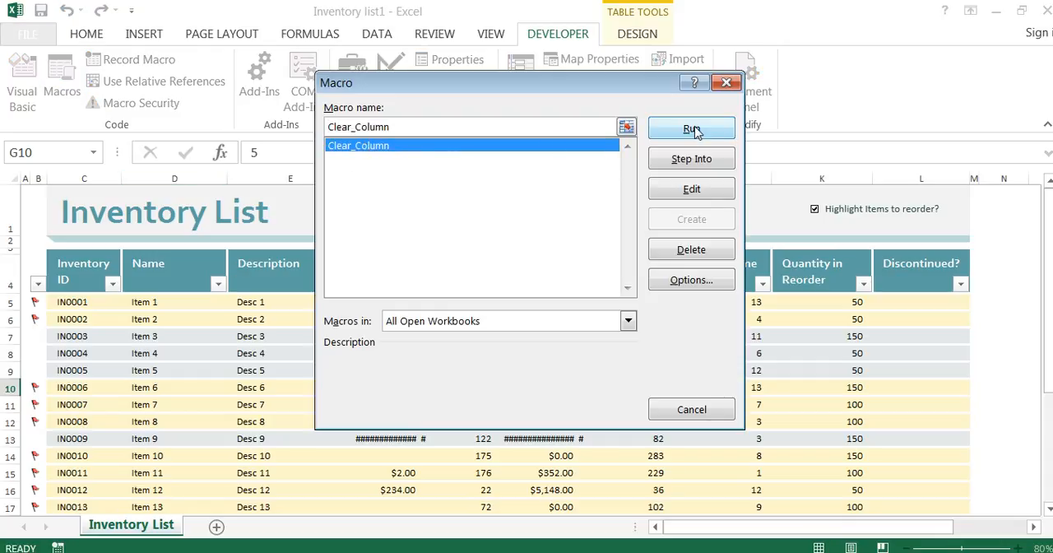
click(691, 129)
scroll(446, 343, down, 5)
scroll(448, 342, up, 5)
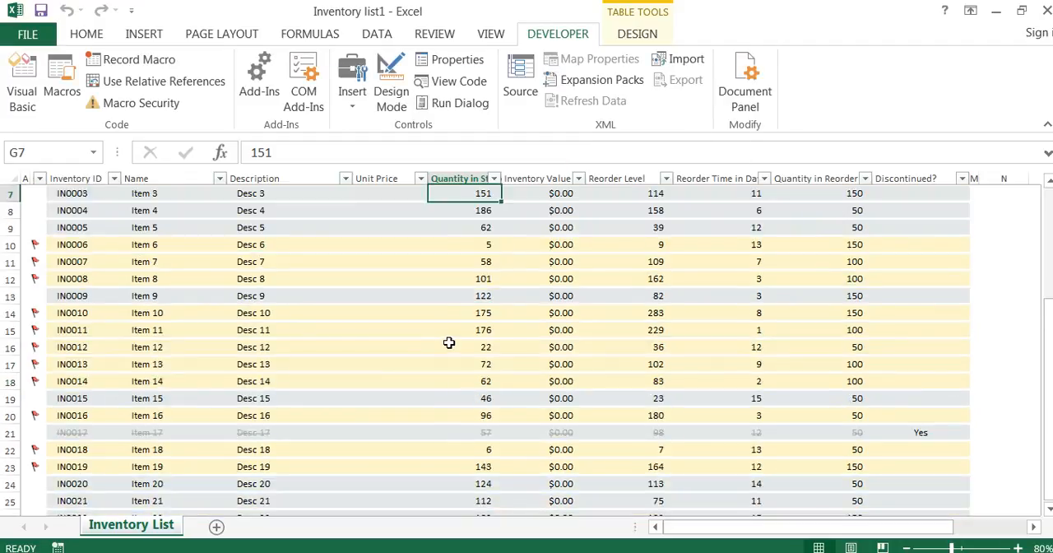
scroll(326, 309, up, 1)
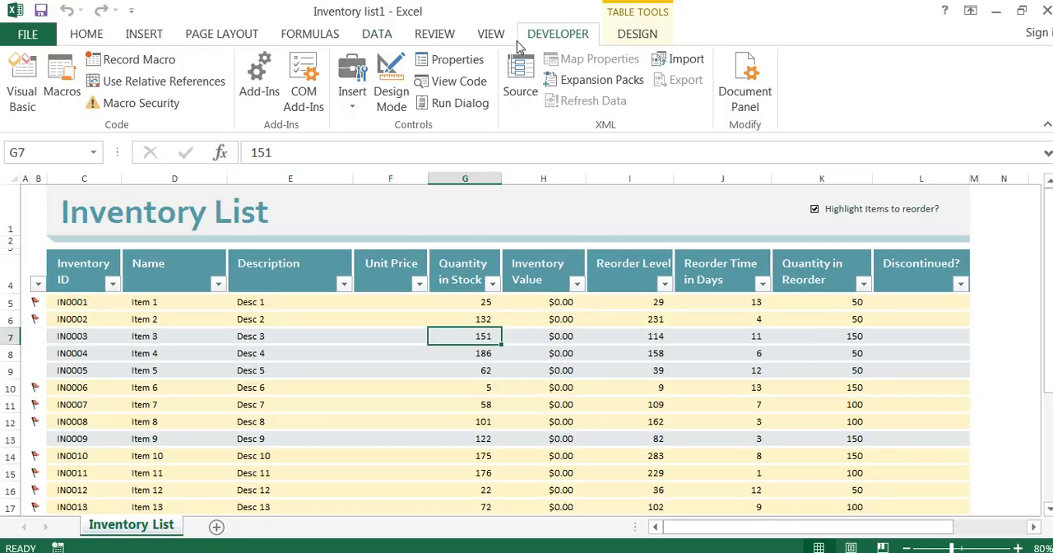
Insert a form control button in row 1 spanning columns F to H and assign the Clear_Column macro to it
click(351, 98)
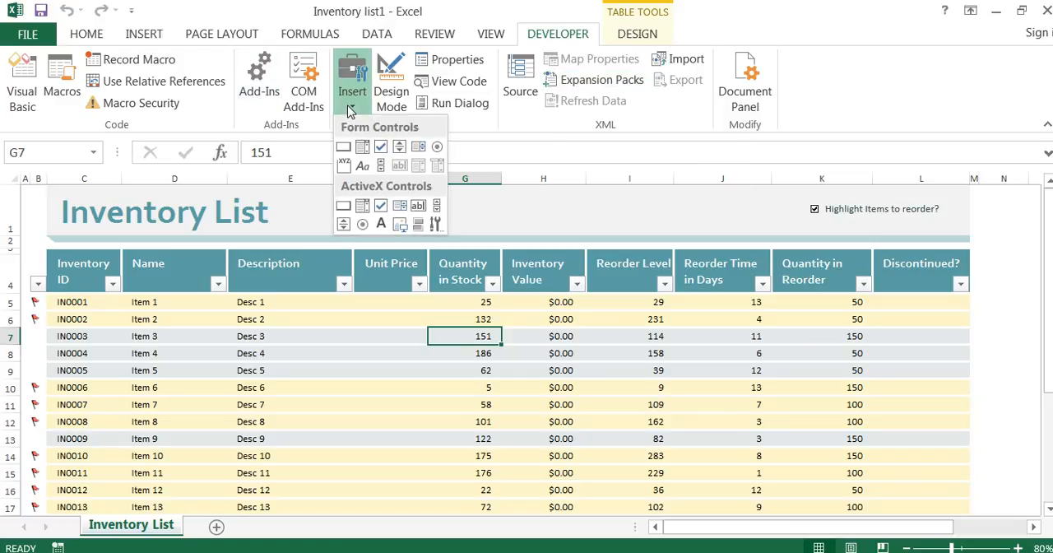
click(344, 148)
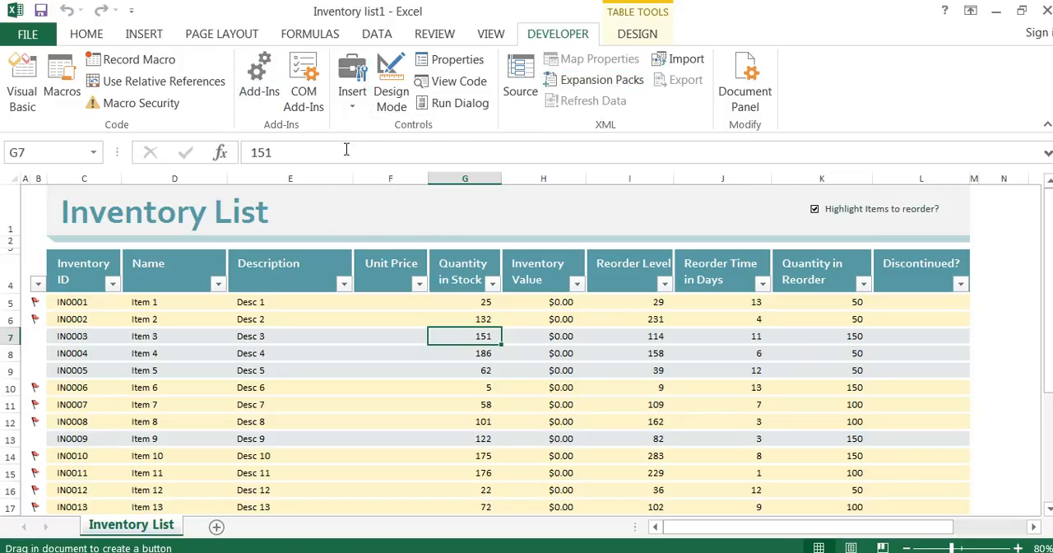
click(352, 97)
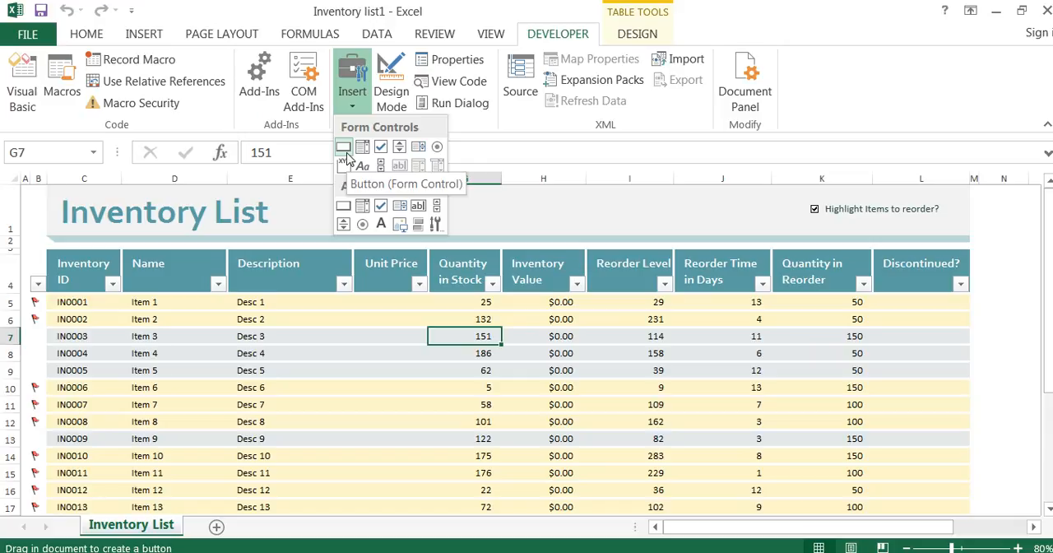
click(345, 151)
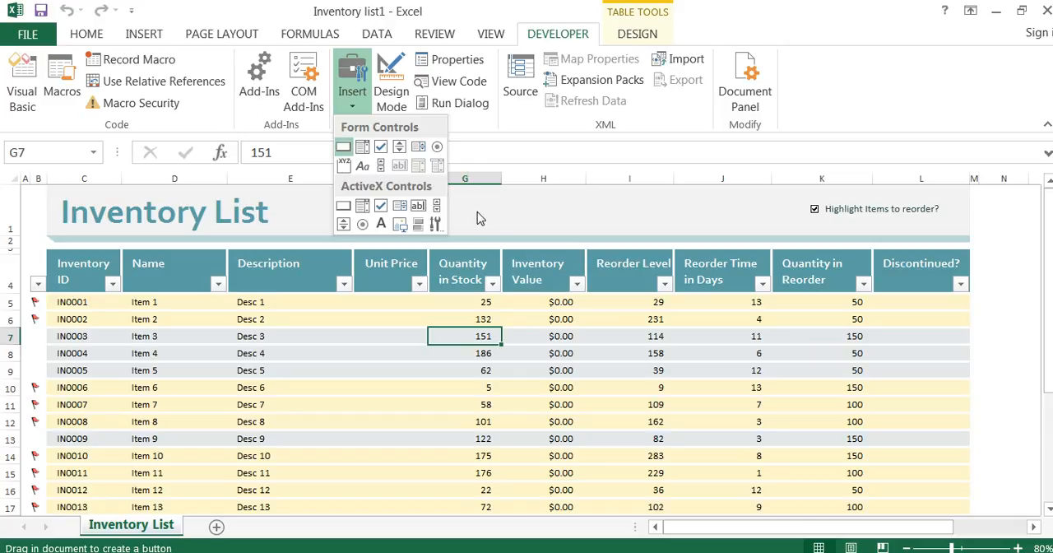
drag(392, 202, 512, 230)
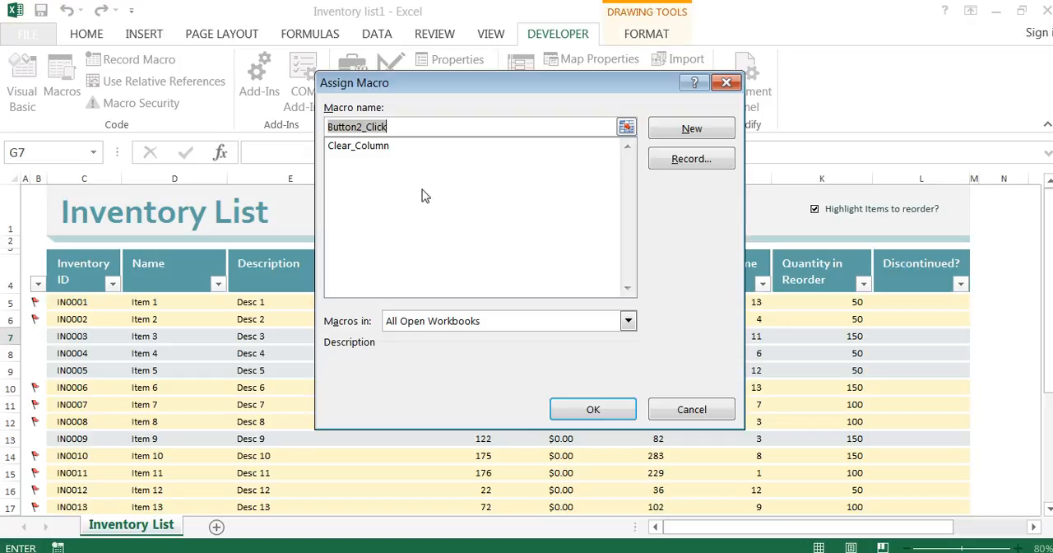
click(387, 147)
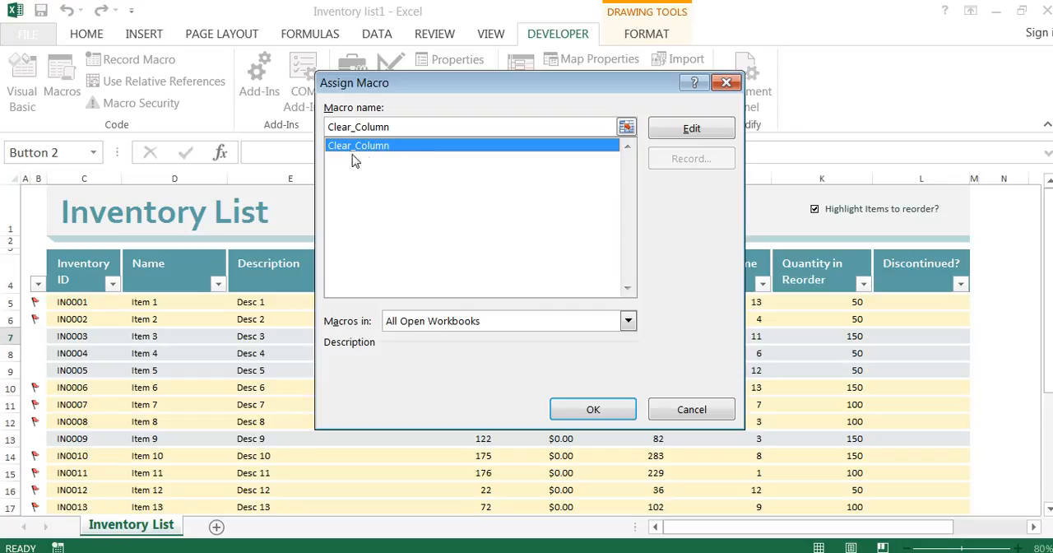
click(587, 407)
Change the new button's text to "Clear Column"
right_click(467, 216)
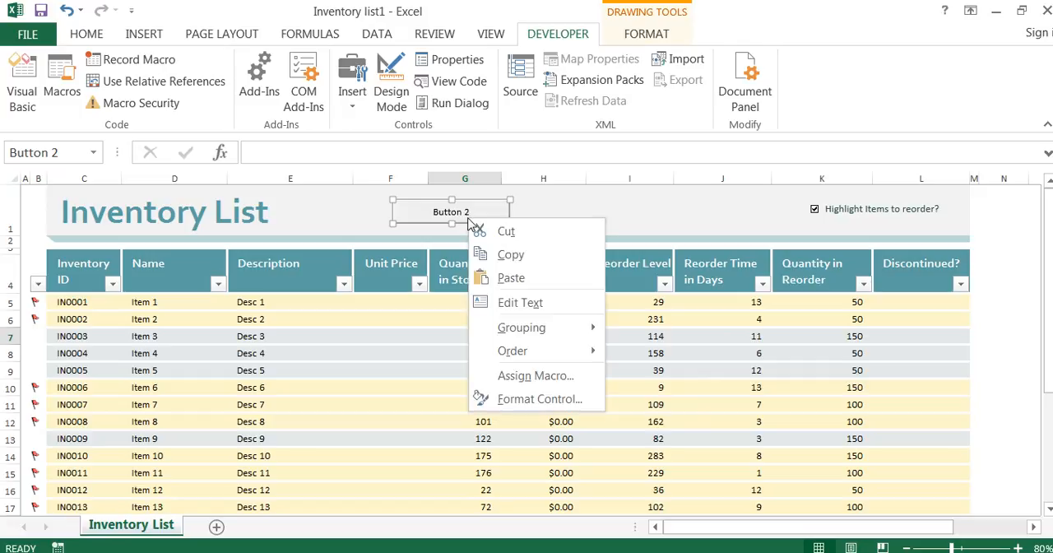
click(510, 301)
key(Delete)
key(Delete)
key(Delete)
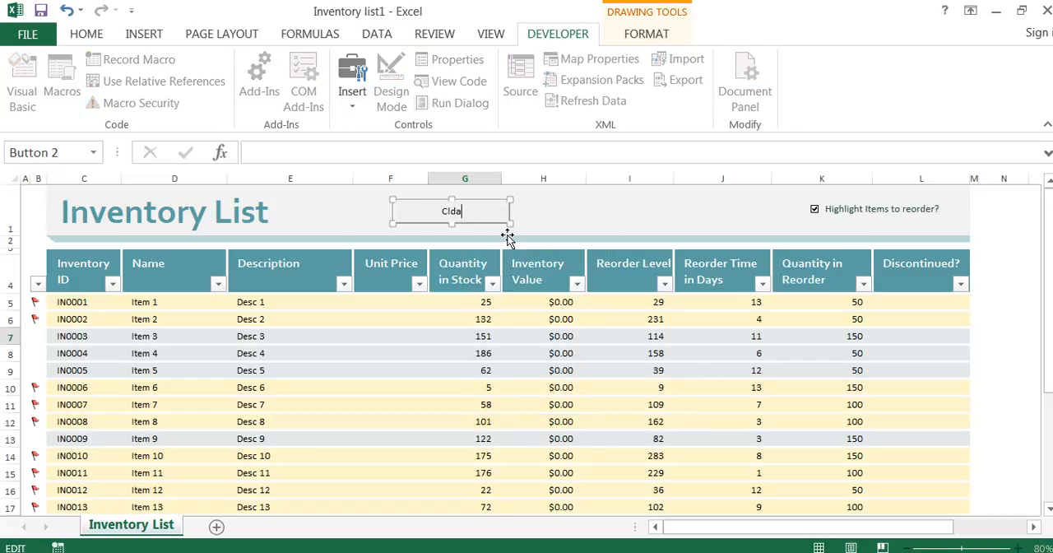
text(Clear Column)
key(Return)
key(BackSpace)
click(536, 222)
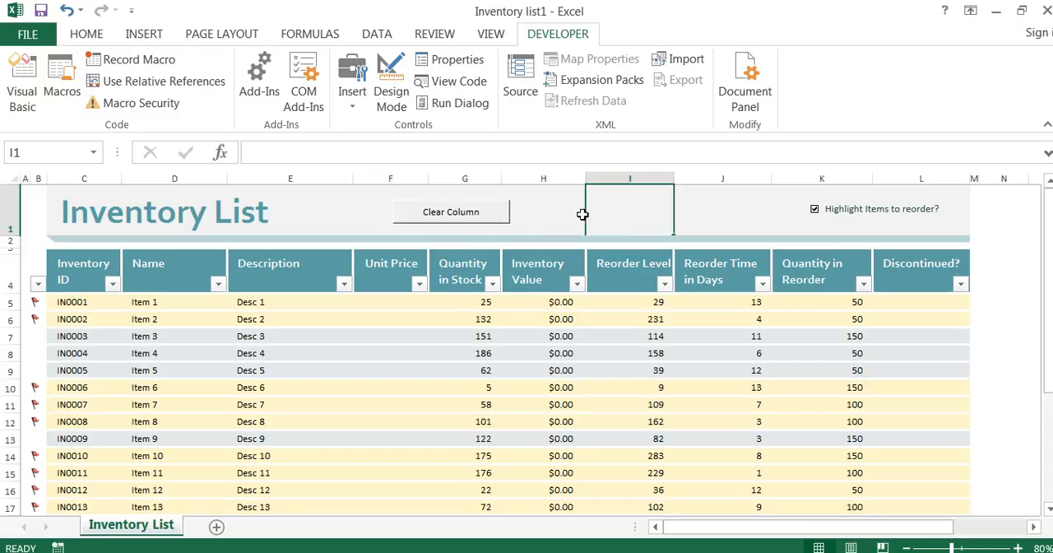
Enter test unit prices of 4 in F5 and 35353 in F8
click(376, 301)
text(4)
key(Return)
click(381, 353)
text(35353)
click(413, 404)
Copy the Quantity in Stock values in G5:G17 into the Unit Price column starting at F5
drag(481, 302, 473, 503)
key(ctrl+c)
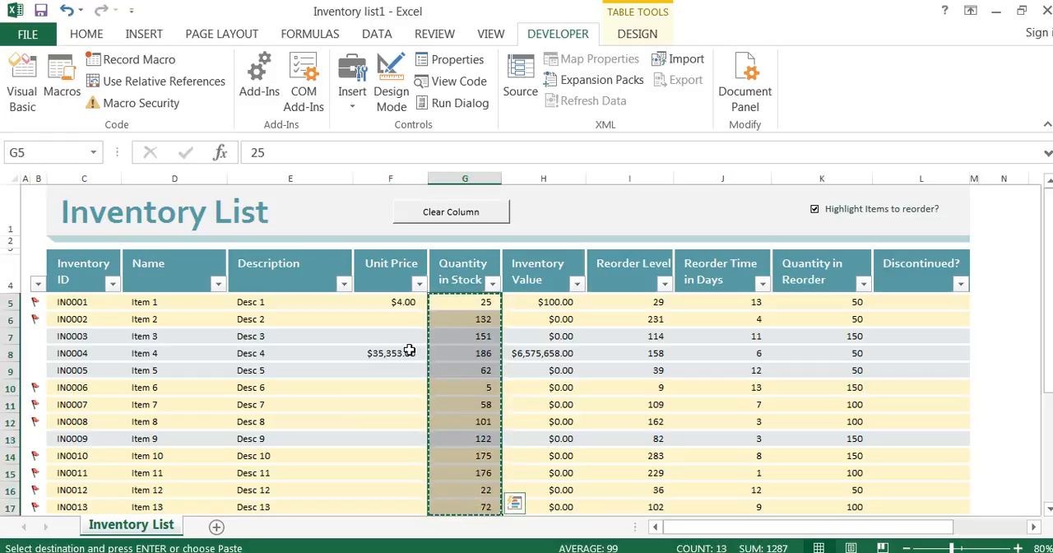
click(408, 302)
key(ctrl+v)
click(554, 212)
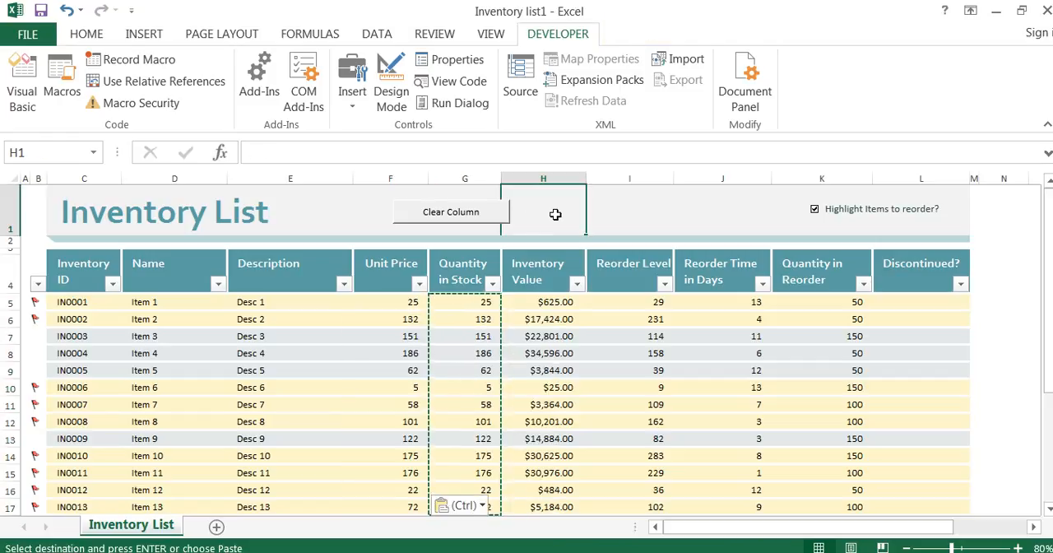
click(341, 217)
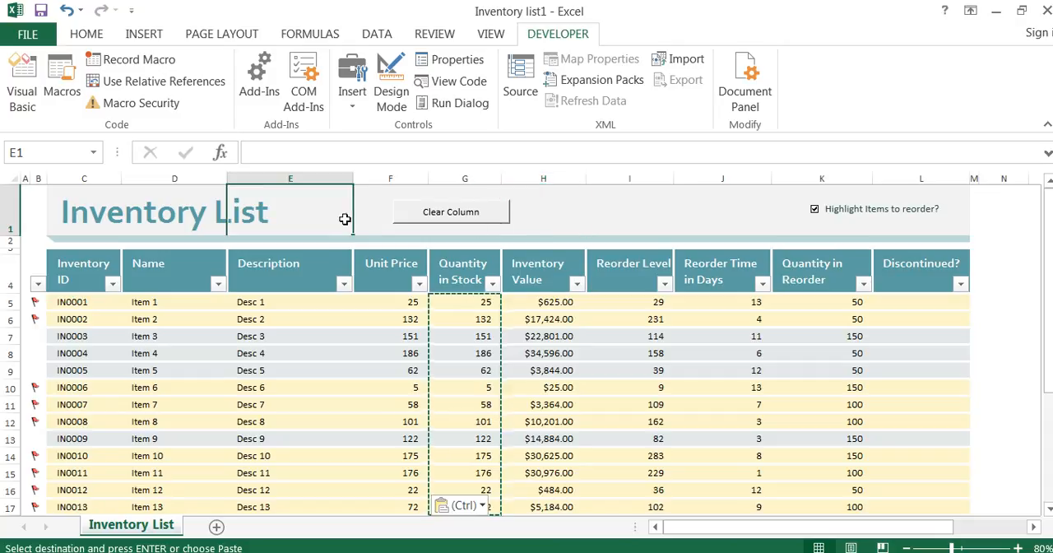
click(613, 227)
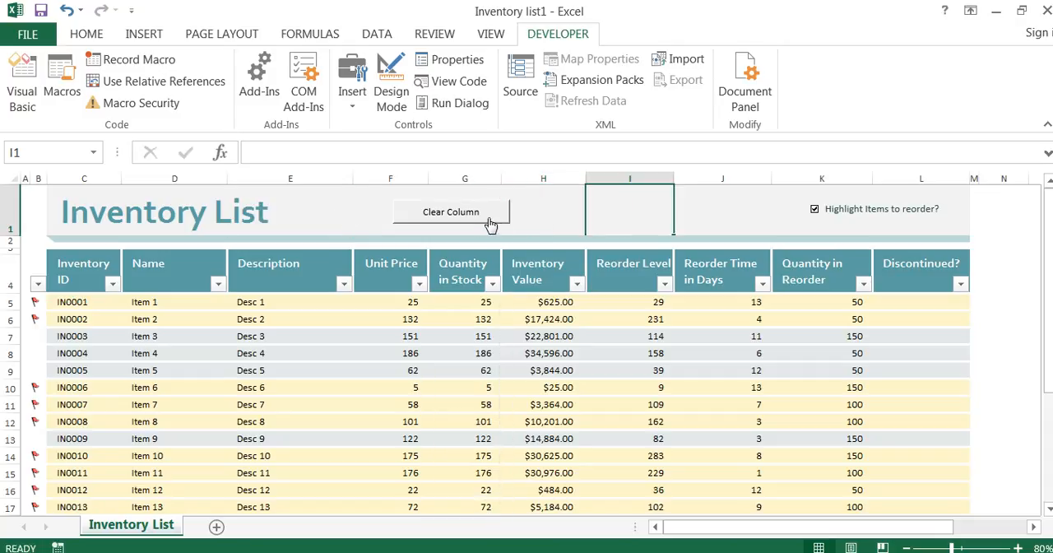
Run the macro from the sheet's Clear Column button and check the Unit Price cells
click(490, 225)
drag(386, 336, 396, 364)
click(458, 324)
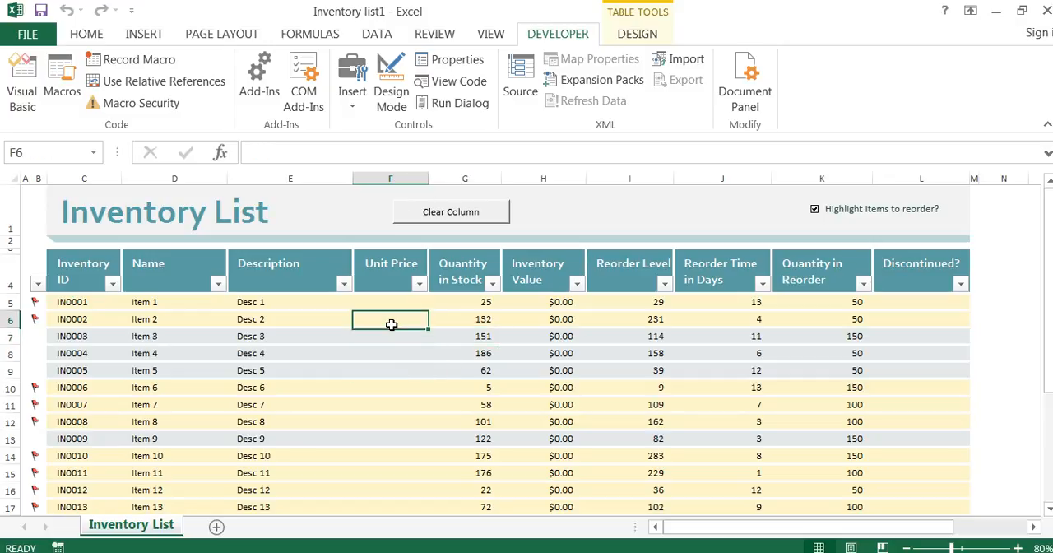
Copy the stock quantities in G6:G12 into Unit Price starting at F8, and clear them with the sheet's Clear Column button
drag(451, 324, 481, 423)
key(ctrl+c)
click(372, 350)
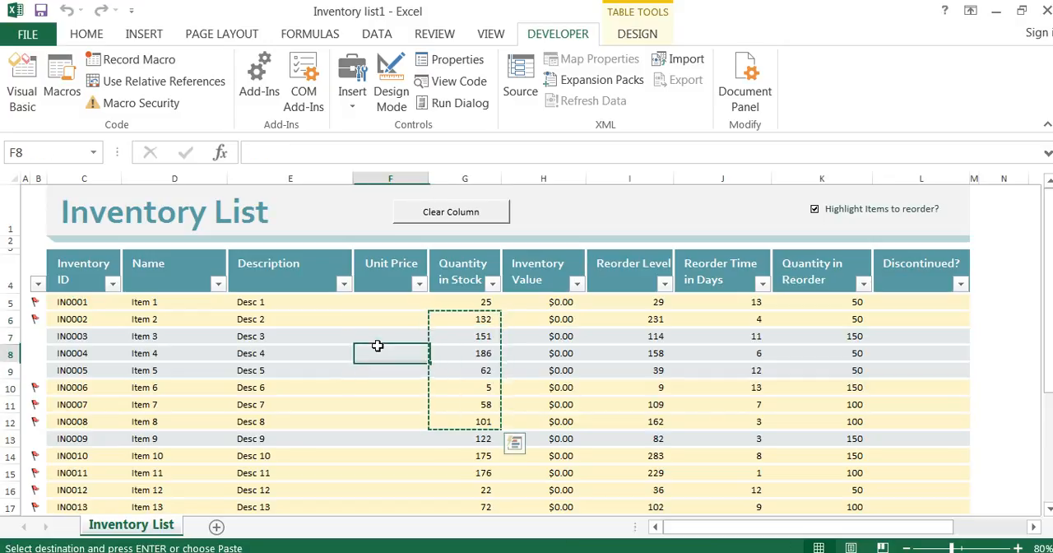
key(ctrl+v)
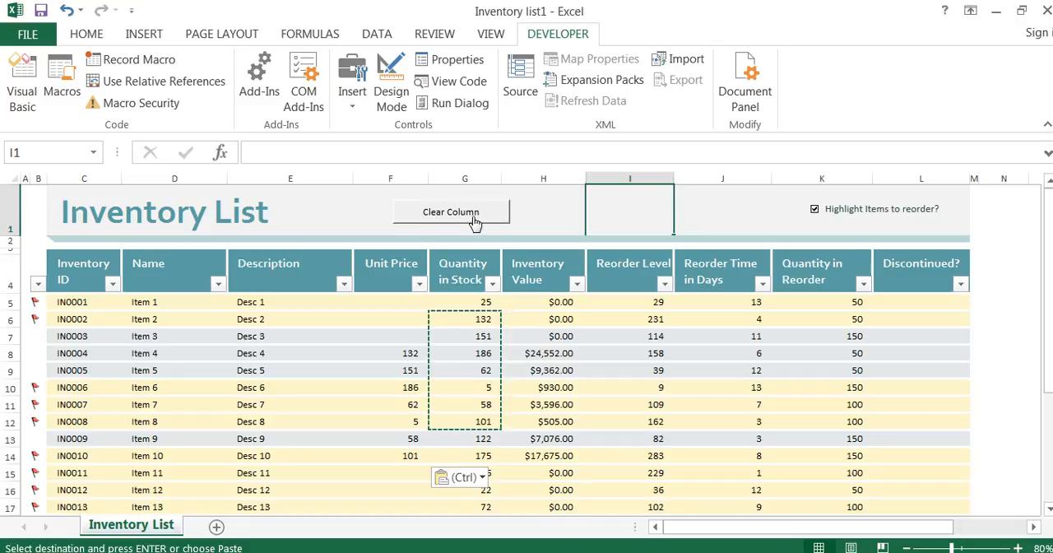
click(475, 222)
click(594, 224)
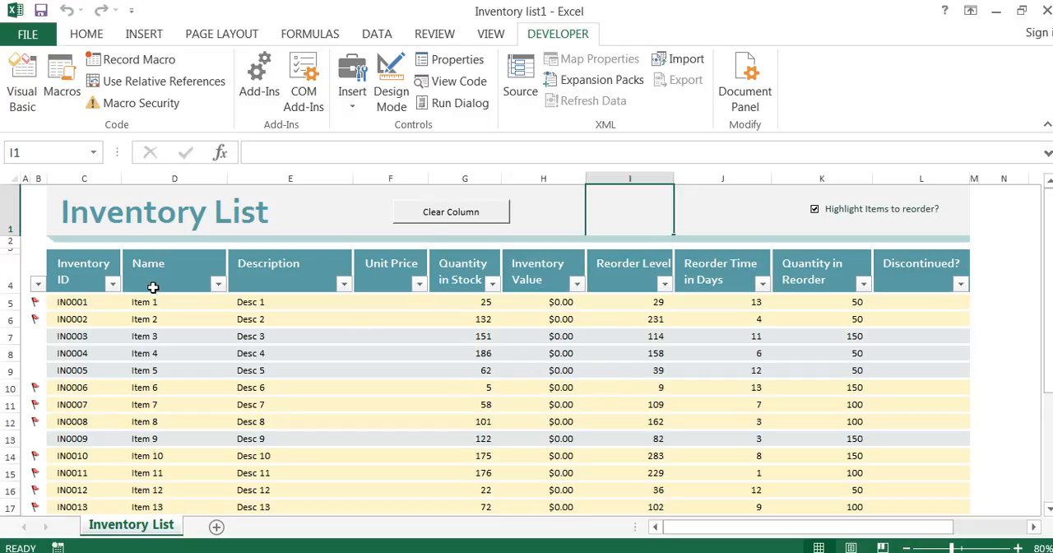
View the RibbonX_Code module in the Visual Basic editor and return to the worksheet
click(345, 214)
click(25, 93)
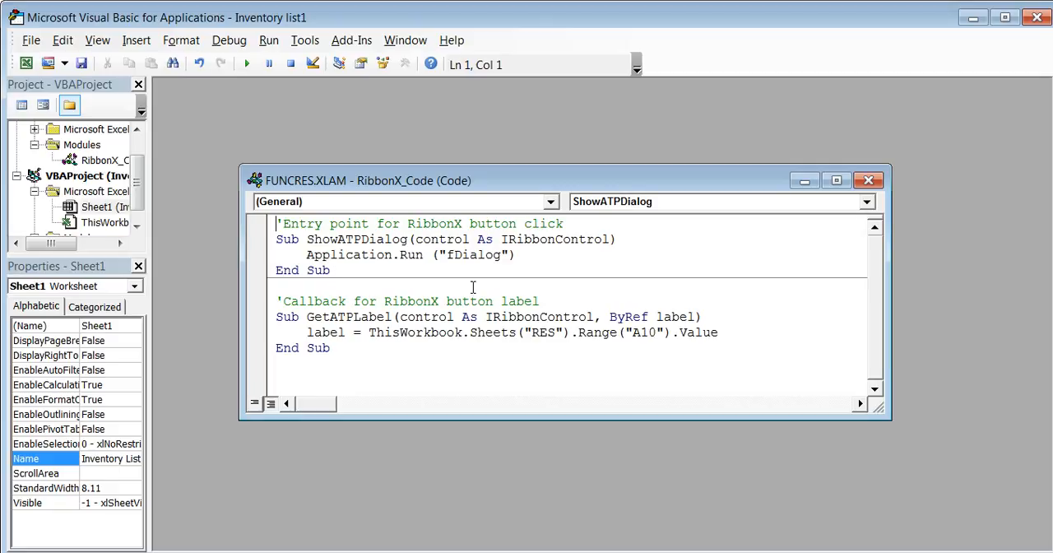
click(727, 329)
click(599, 302)
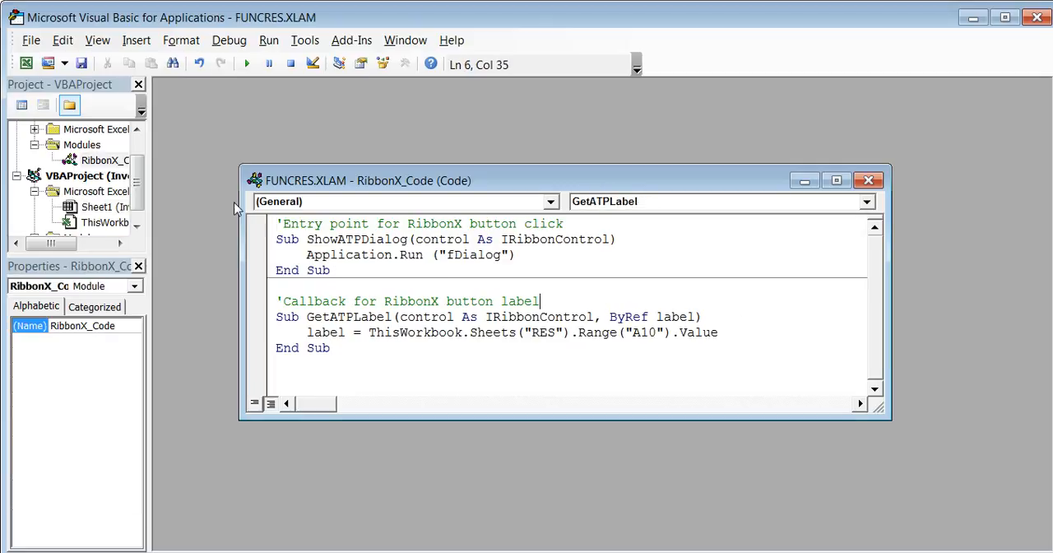
click(1036, 18)
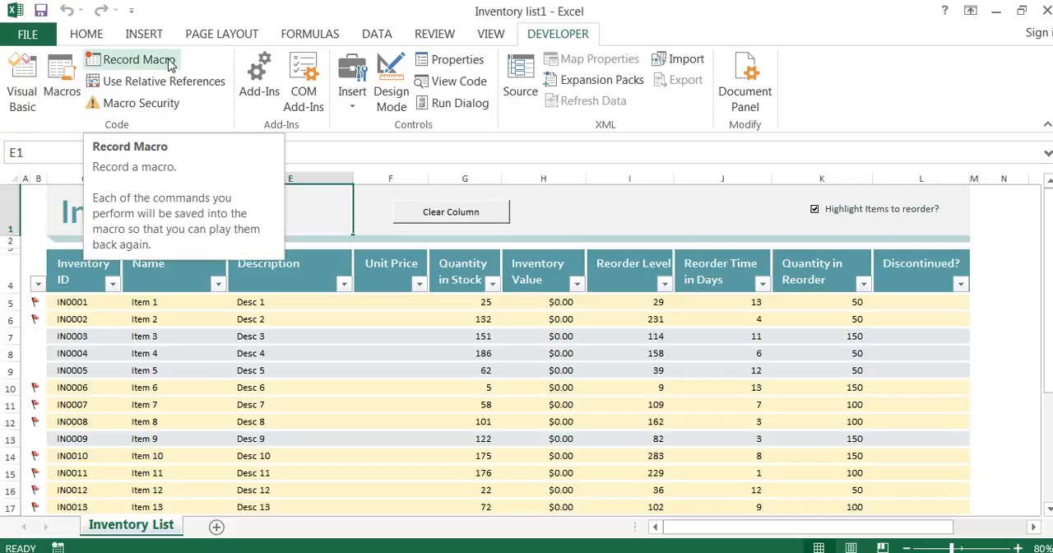
Examine the Unit Price cells from F5 down to F12 one by one
click(401, 306)
click(398, 319)
click(397, 337)
click(397, 353)
click(397, 370)
click(395, 388)
click(393, 406)
click(392, 422)
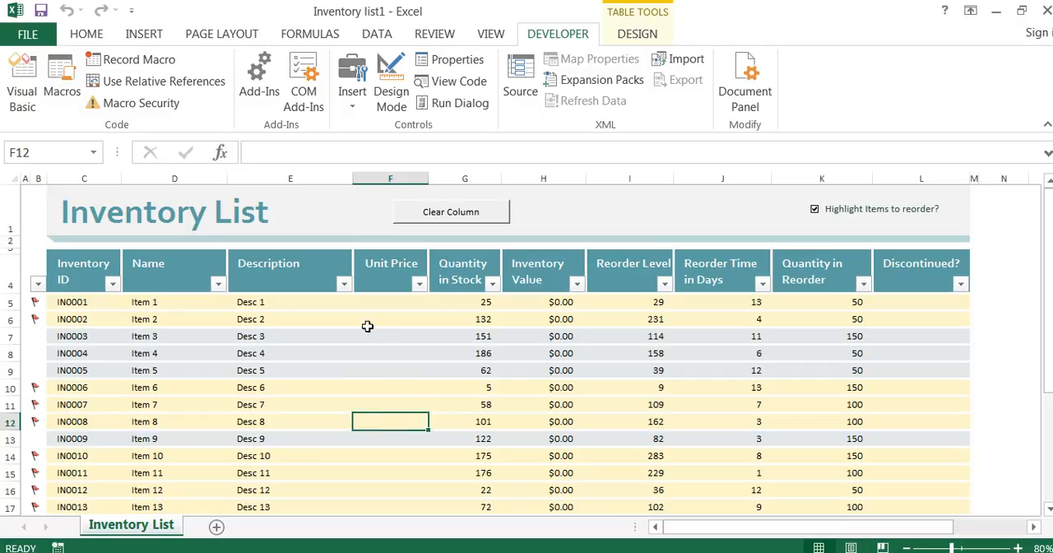